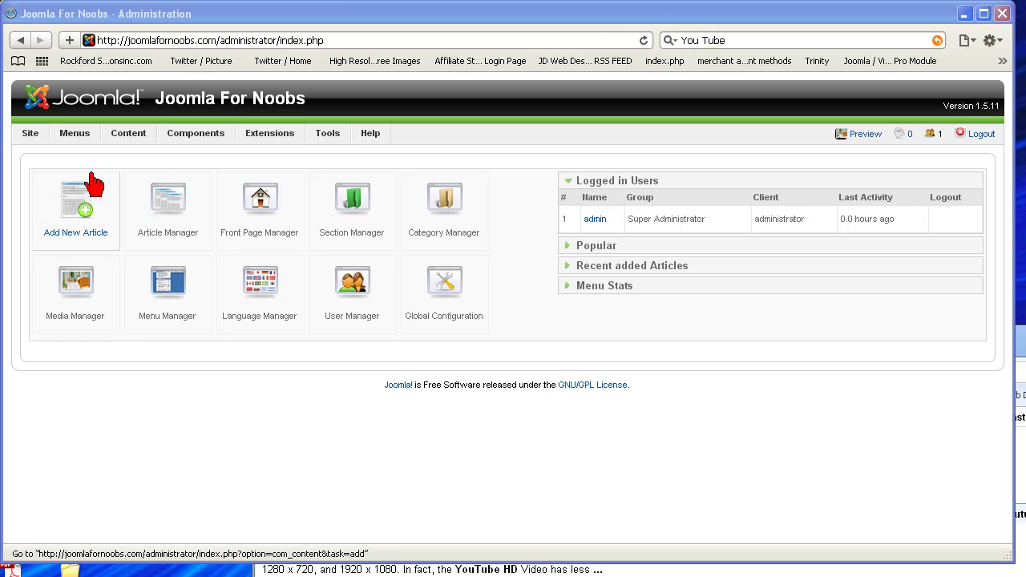
Open the Article Manager from the Content menu
{"action": "mouse_move", "coordinate": [133, 138]}
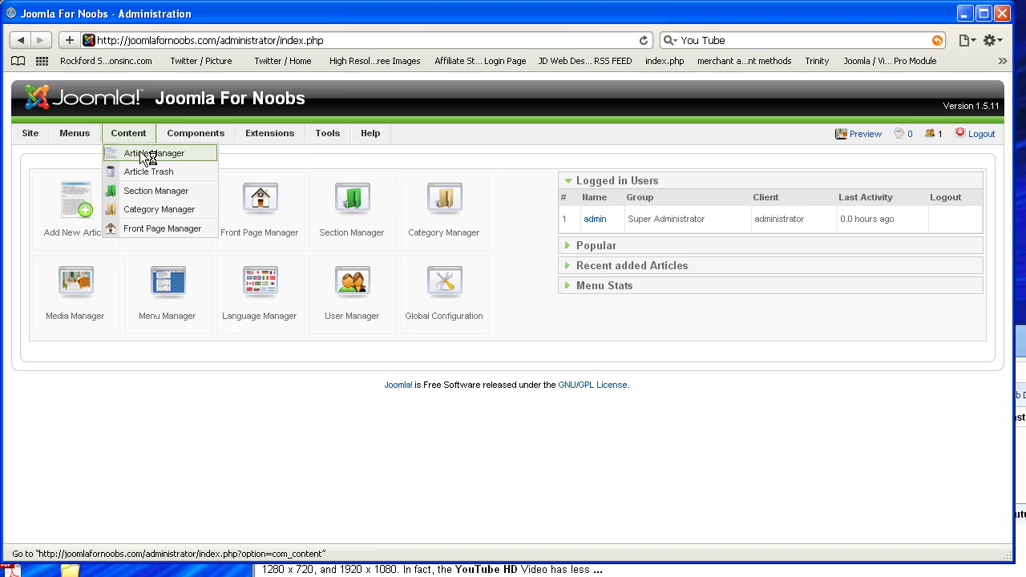
{"action": "left_click", "coordinate": [147, 154]}
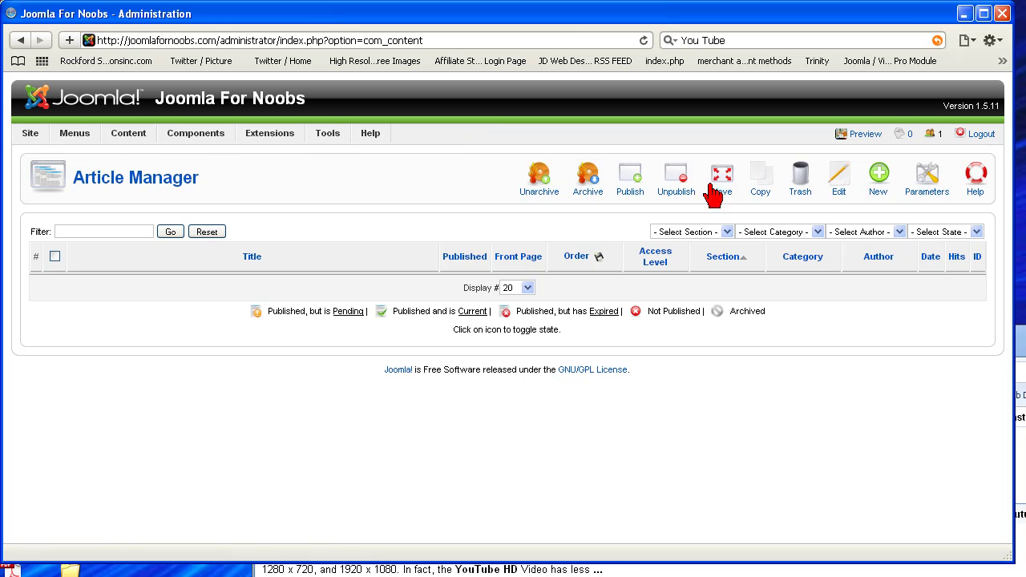
Create a new article titled 'Drop Down Menus' with the alias 'drop-down-menus'
{"action": "left_click", "coordinate": [882, 198]}
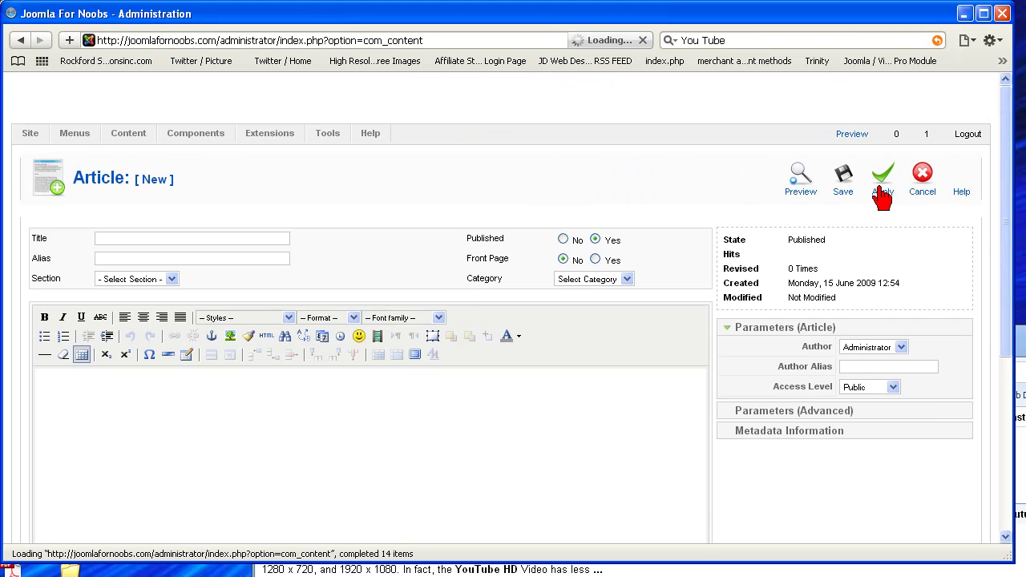
{"action": "left_click", "coordinate": [141, 238]}
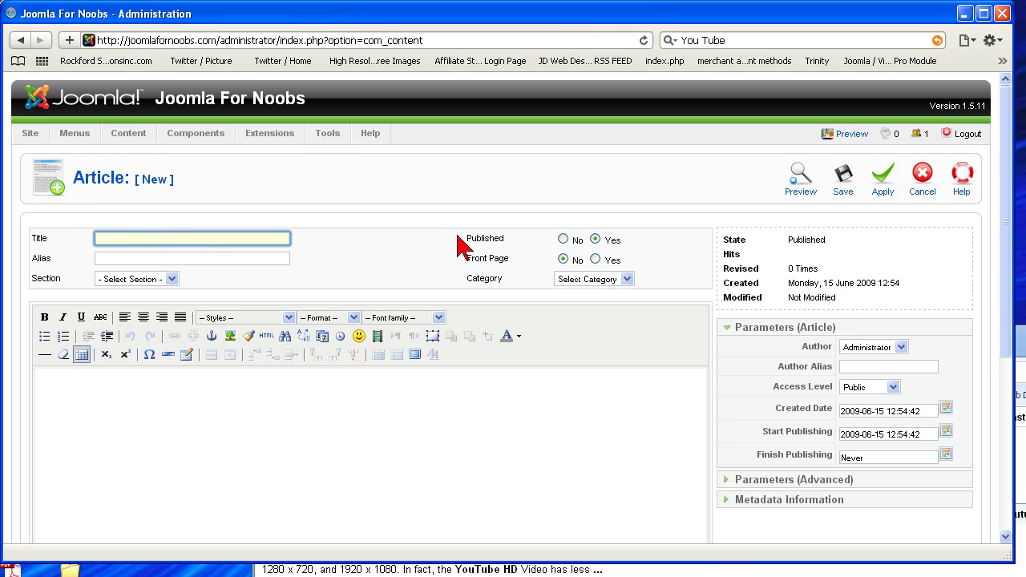
{"action": "type", "text": "d"}
{"action": "key", "text": "Delete"}
{"action": "type", "text": "Drop Down Menus"}
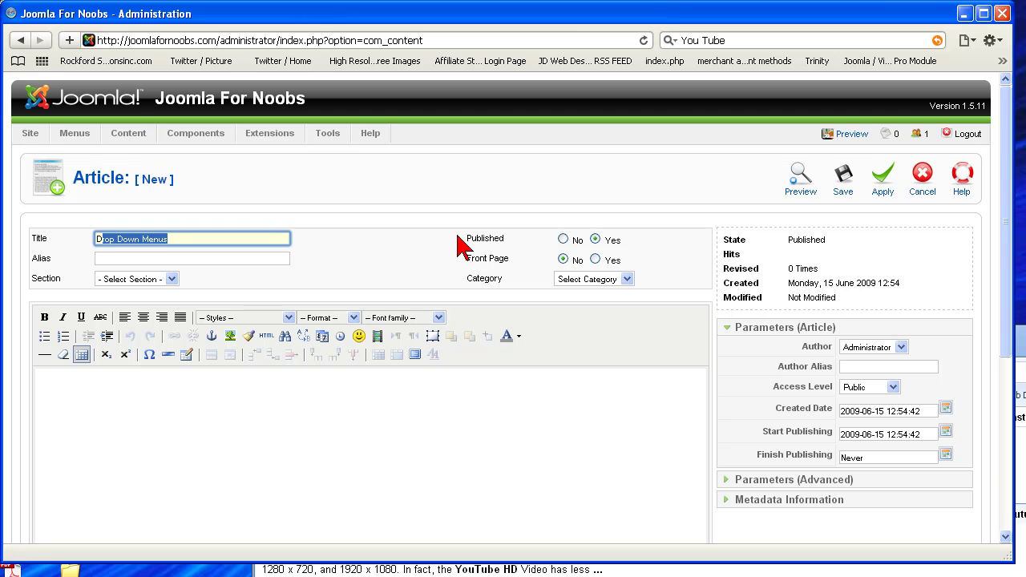
{"action": "left_click", "coordinate": [419, 237]}
{"action": "left_click", "coordinate": [199, 258]}
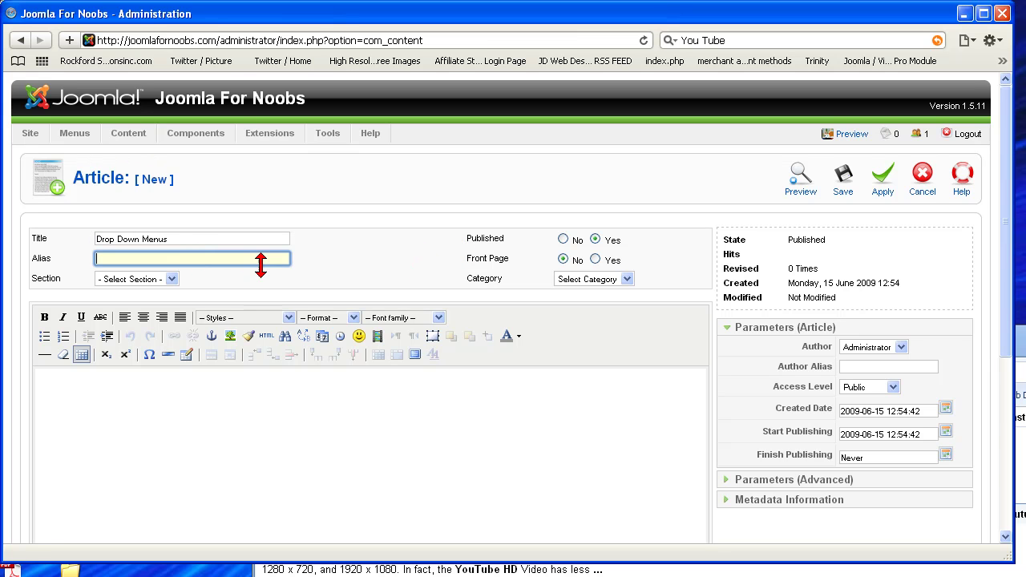
{"action": "type", "text": "drop-down-menus"}
{"action": "left_click", "coordinate": [417, 291]}
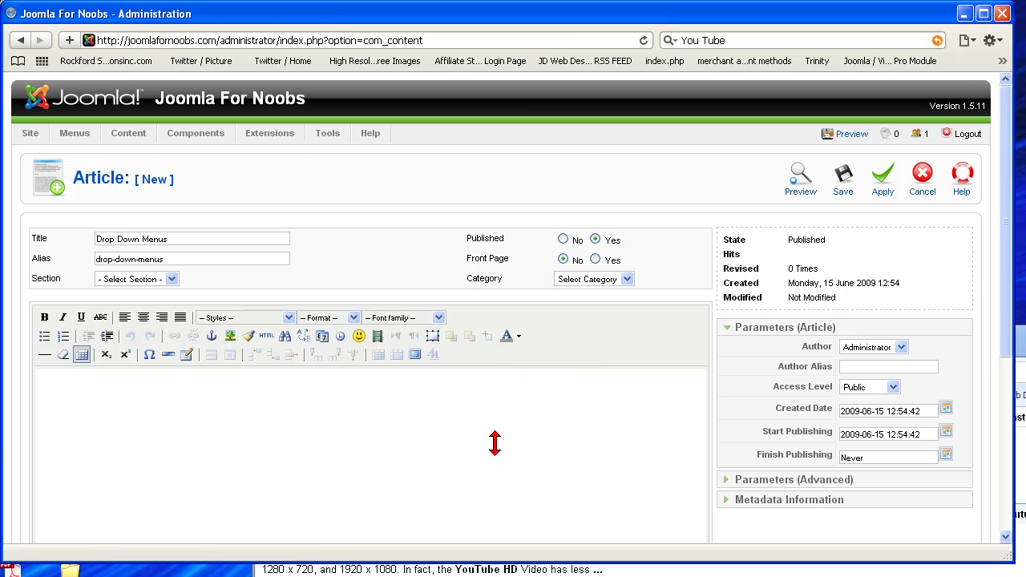
Type 'Drop Downs Are Cool!' as the first body line and 'I like drop downs because.' below it
{"action": "left_click", "coordinate": [69, 393]}
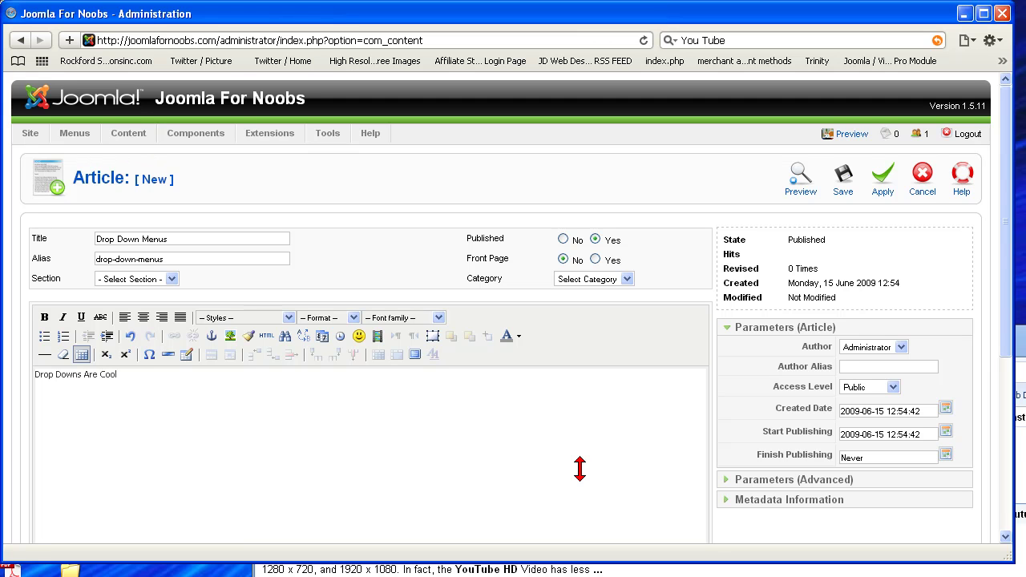
{"action": "left_click", "coordinate": [522, 454]}
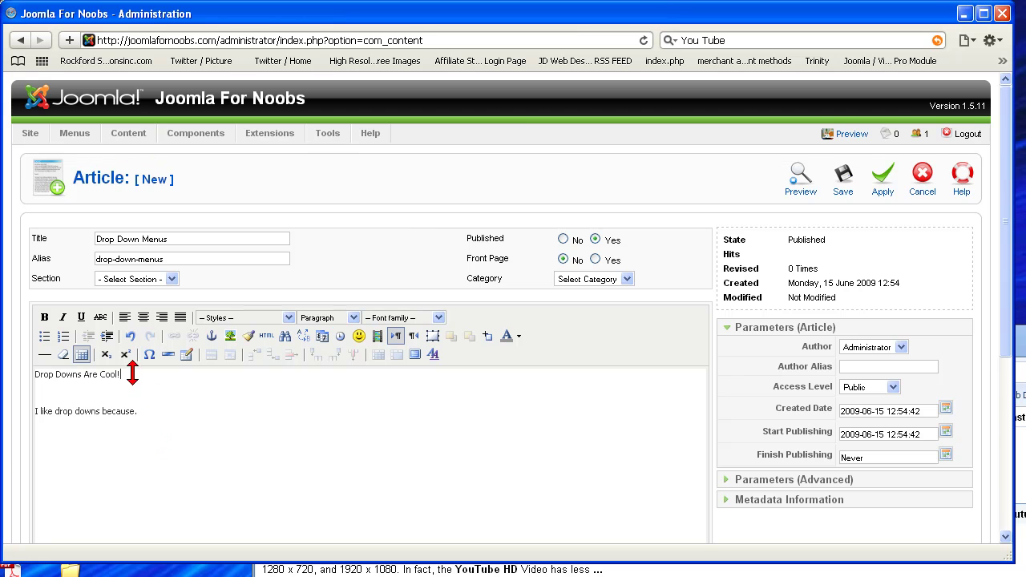
Make the line 'Drop Downs Are Cool!' bold and format it as Heading 3
{"action": "left_click_drag", "start_coordinate": [120, 375], "coordinate": [18, 376]}
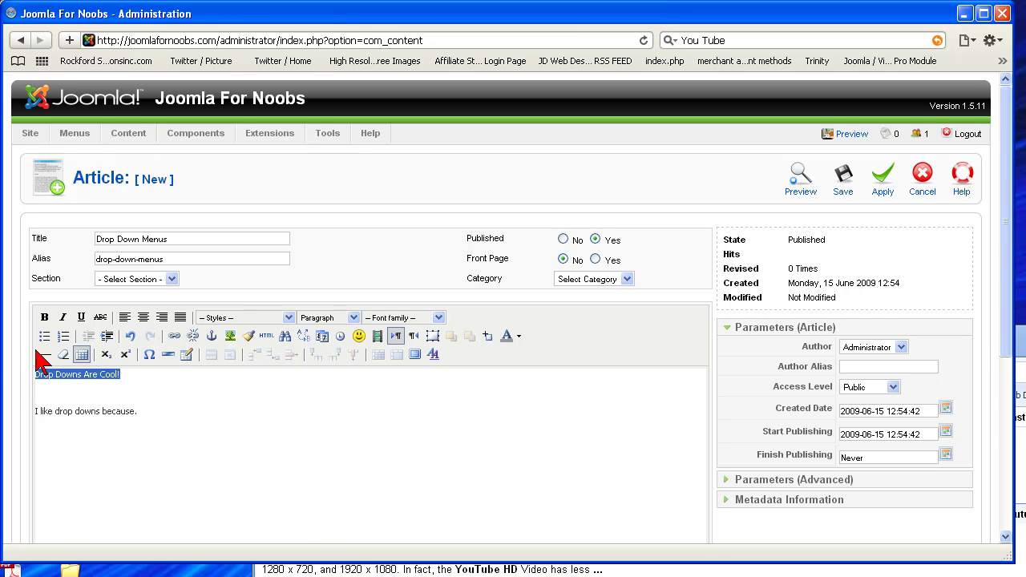
{"action": "left_click", "coordinate": [45, 318]}
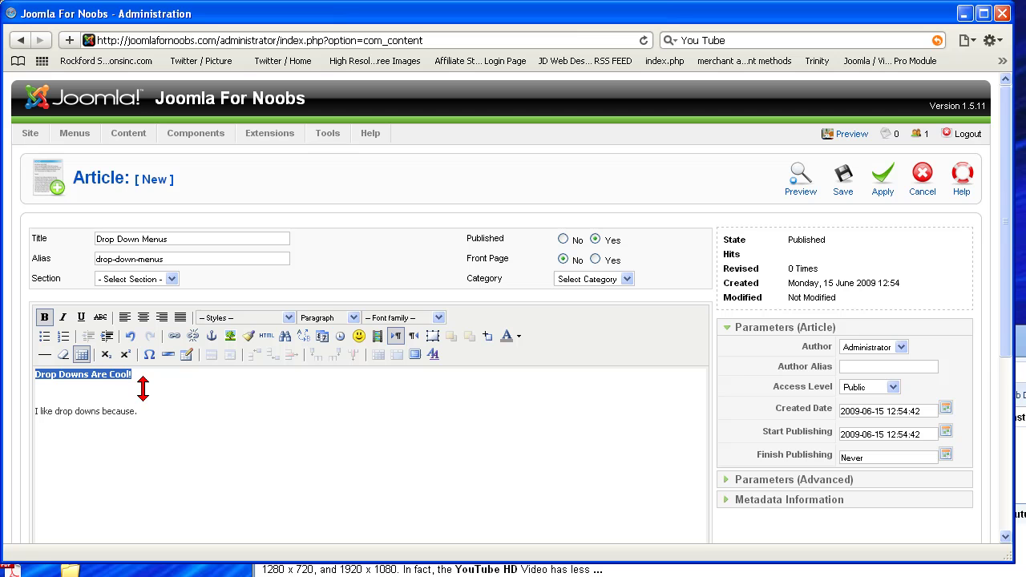
{"action": "left_click", "coordinate": [354, 318]}
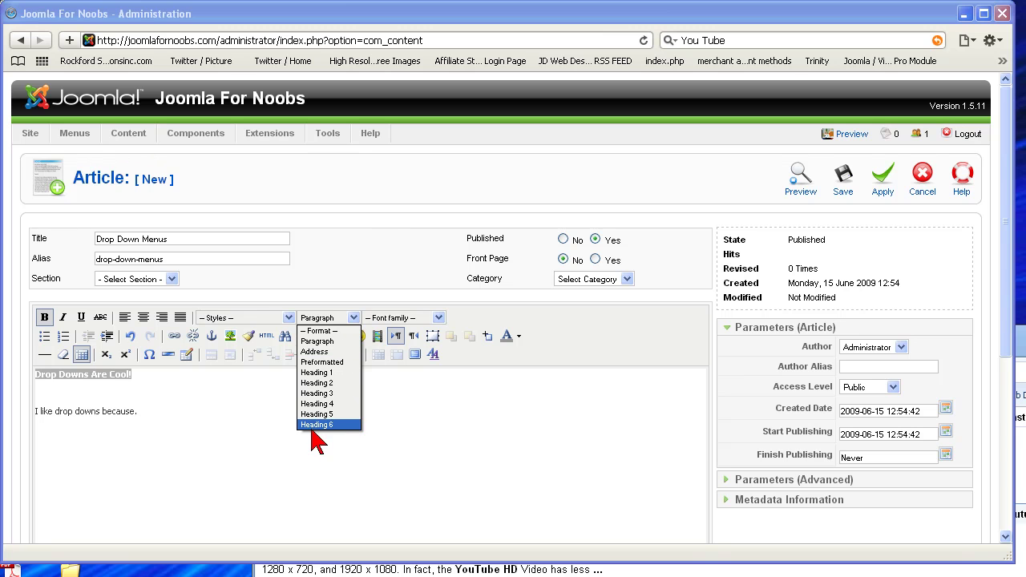
{"action": "left_click", "coordinate": [321, 393]}
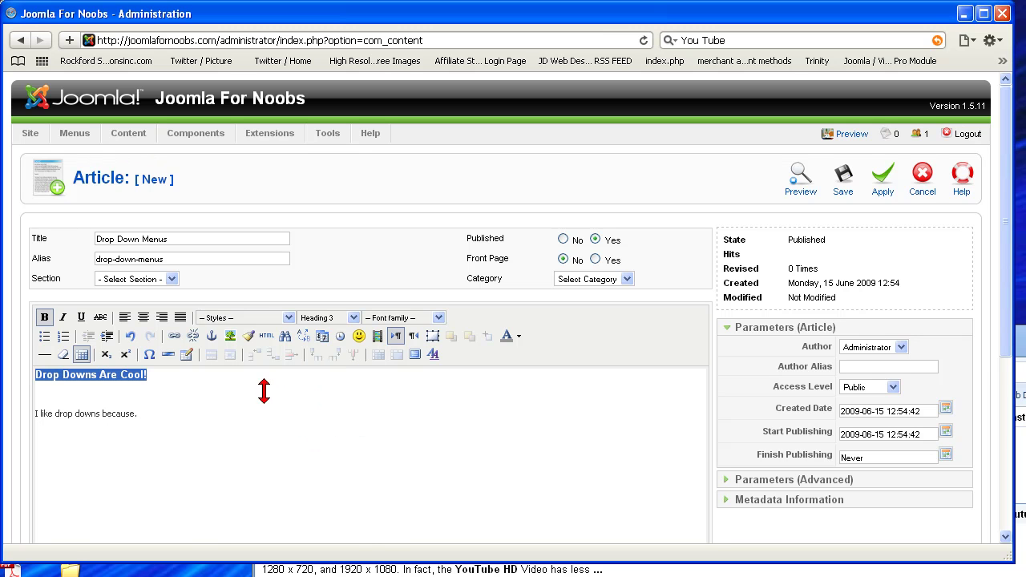
{"action": "left_click", "coordinate": [219, 394]}
Check the h3 heading in the HTML source, then return to the blank line
{"action": "left_click", "coordinate": [266, 337]}
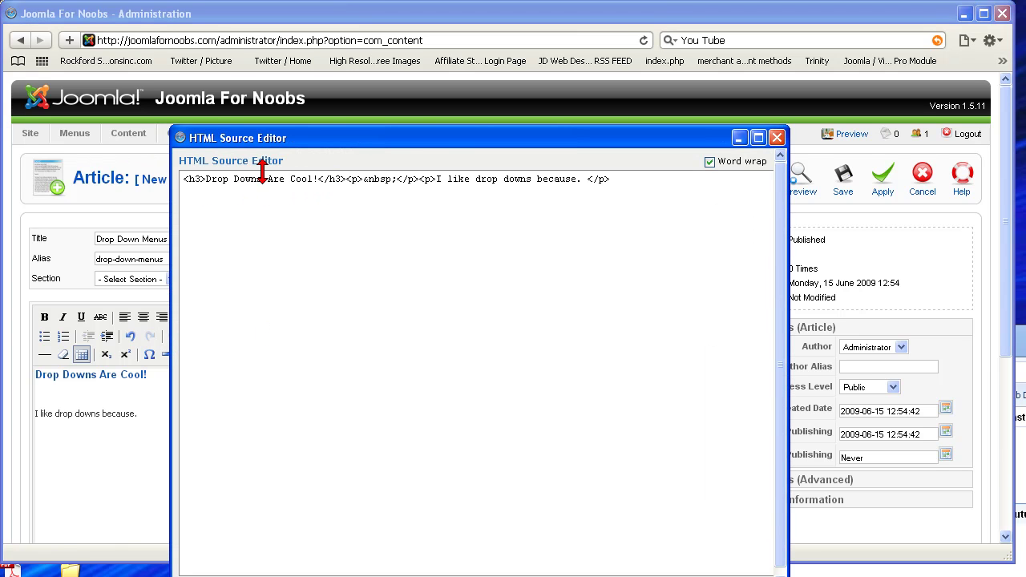
{"action": "left_click", "coordinate": [777, 138]}
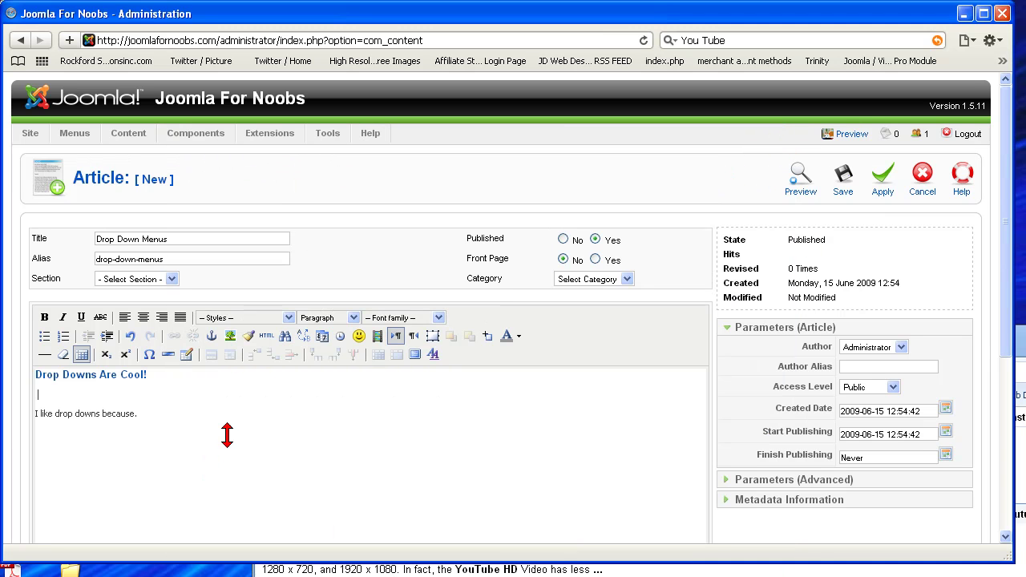
{"action": "left_click", "coordinate": [67, 402]}
Open the image inserter below the editor and browse into the food folder
{"action": "scroll", "coordinate": [269, 425], "scroll_direction": "down", "scroll_amount": 5}
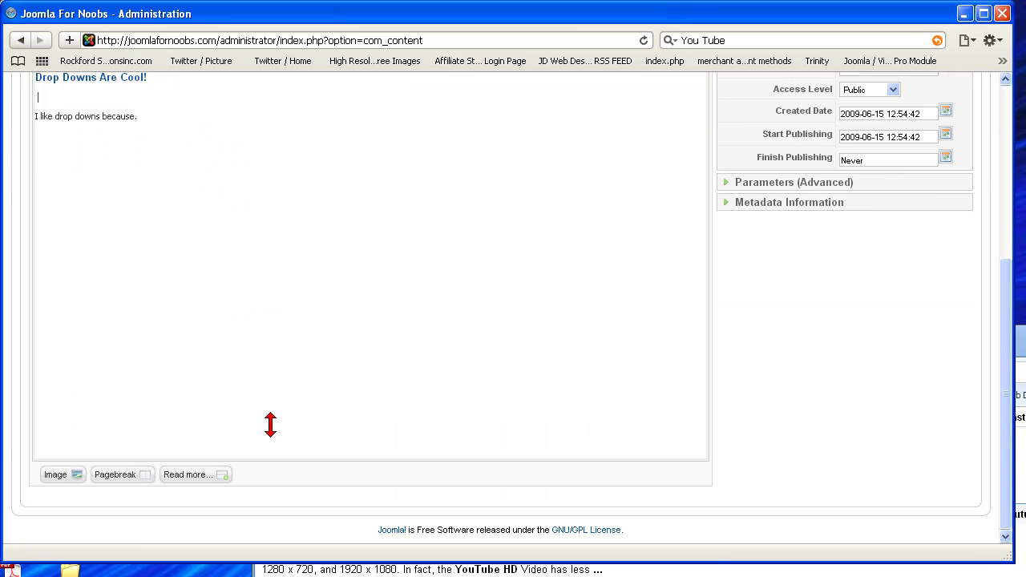
{"action": "scroll", "coordinate": [271, 425], "scroll_direction": "up", "scroll_amount": 2}
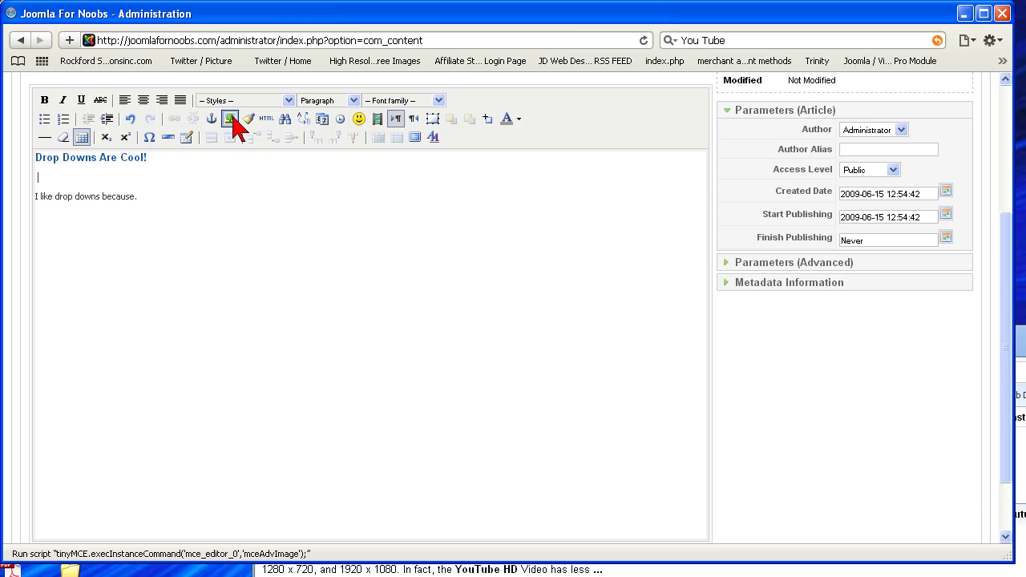
{"action": "scroll", "coordinate": [233, 129], "scroll_direction": "down", "scroll_amount": 2}
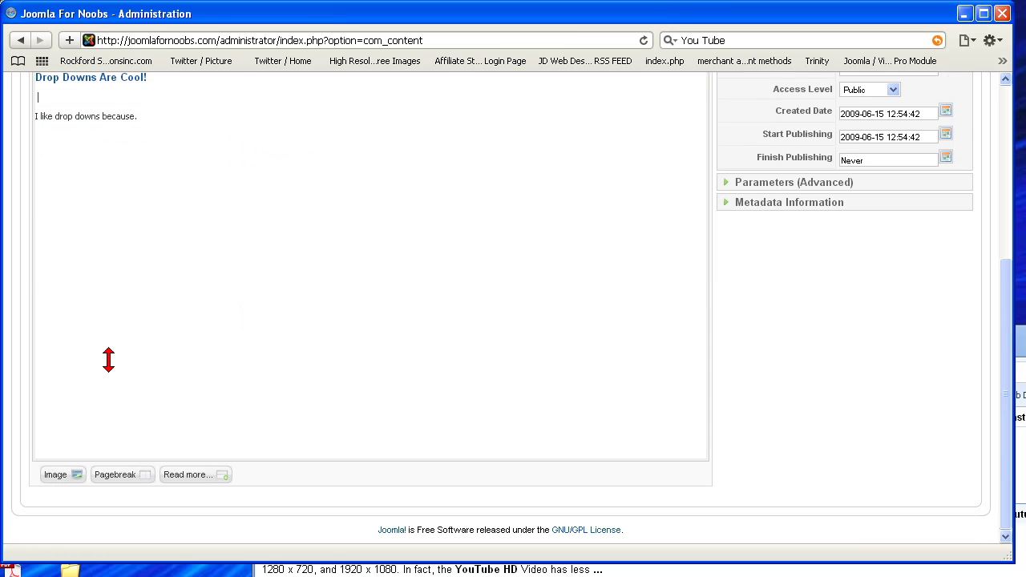
{"action": "left_click", "coordinate": [63, 479]}
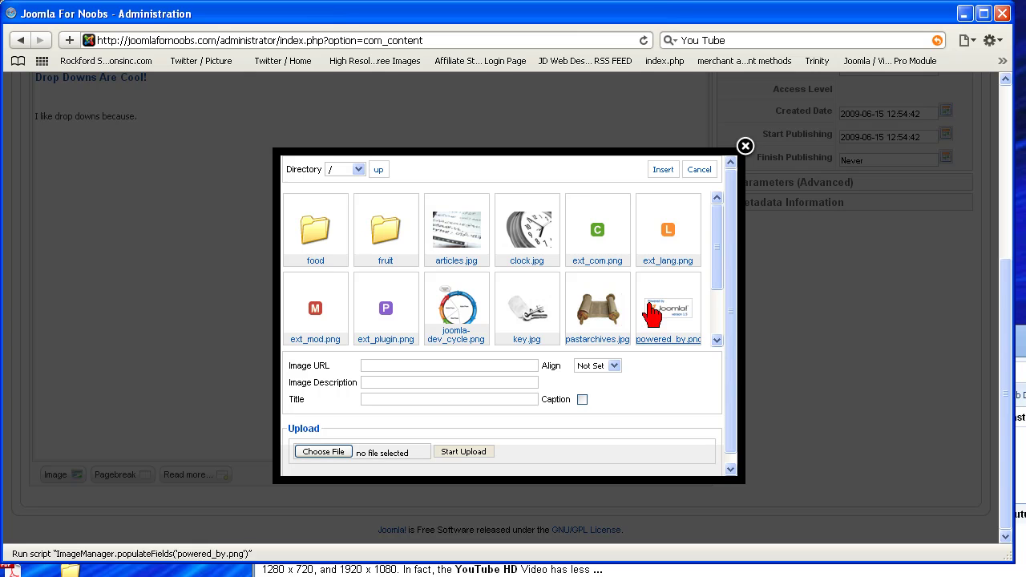
{"action": "left_click", "coordinate": [312, 241]}
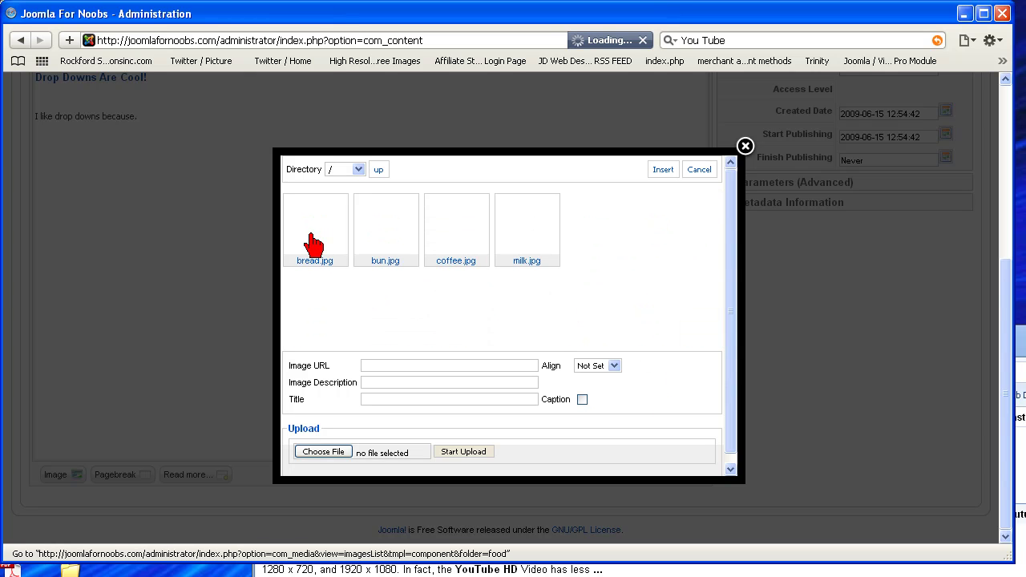
Upload RockfordSolutionsLogo5.gif into the food folder and select it as the image
{"action": "left_click", "coordinate": [331, 454]}
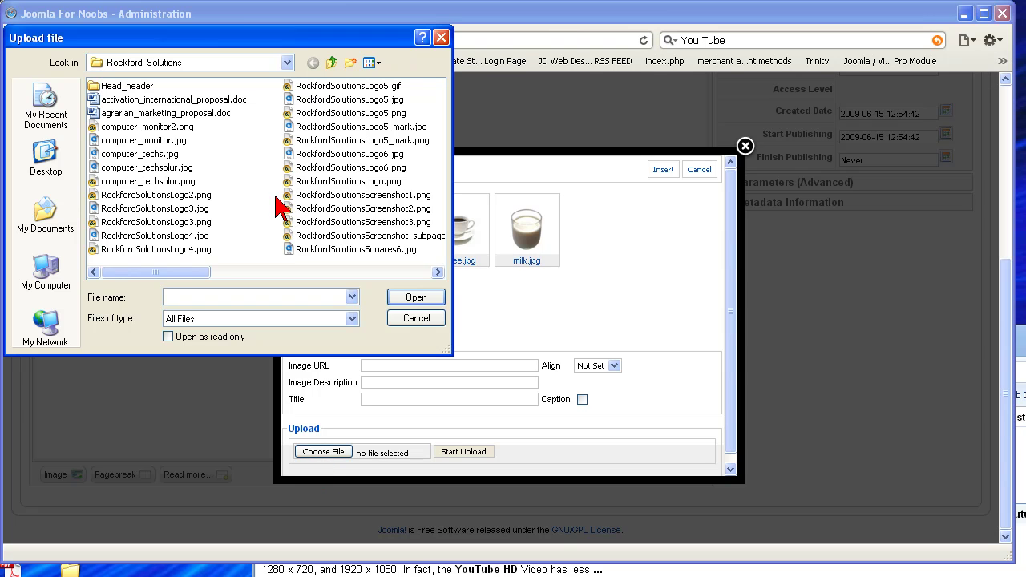
{"action": "left_click", "coordinate": [321, 88]}
{"action": "left_click", "coordinate": [415, 299]}
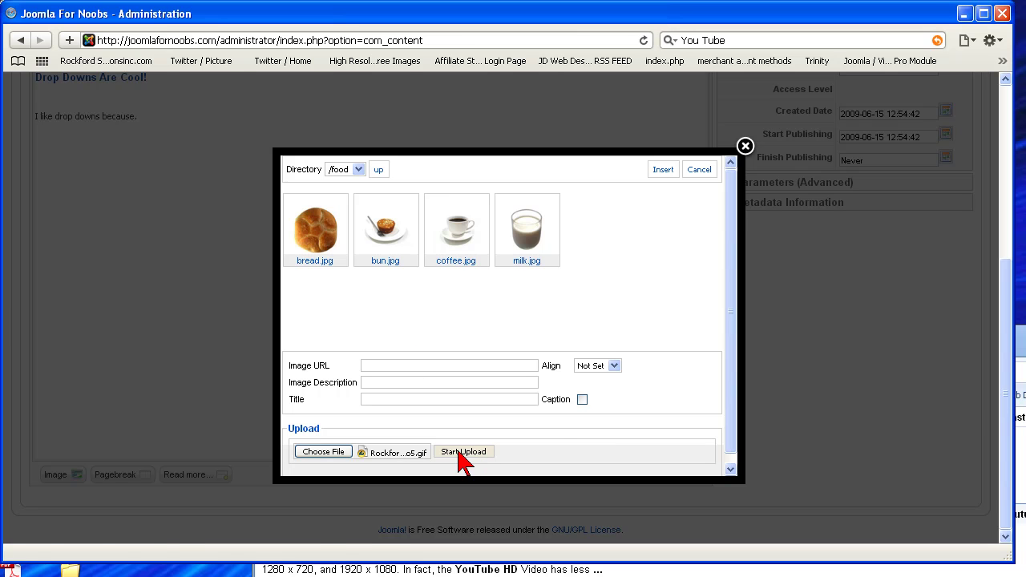
{"action": "left_click", "coordinate": [462, 453]}
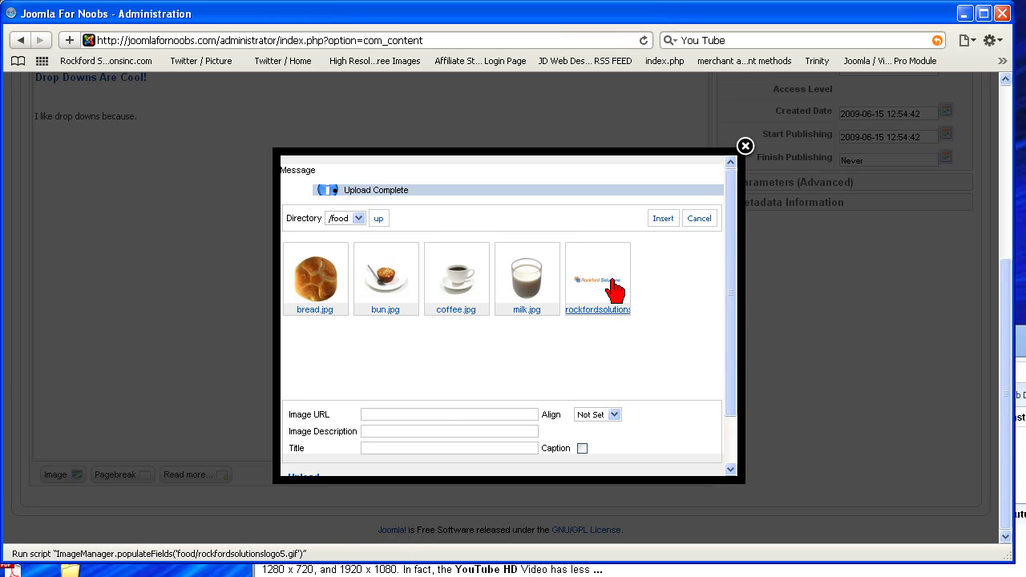
{"action": "left_click", "coordinate": [615, 290]}
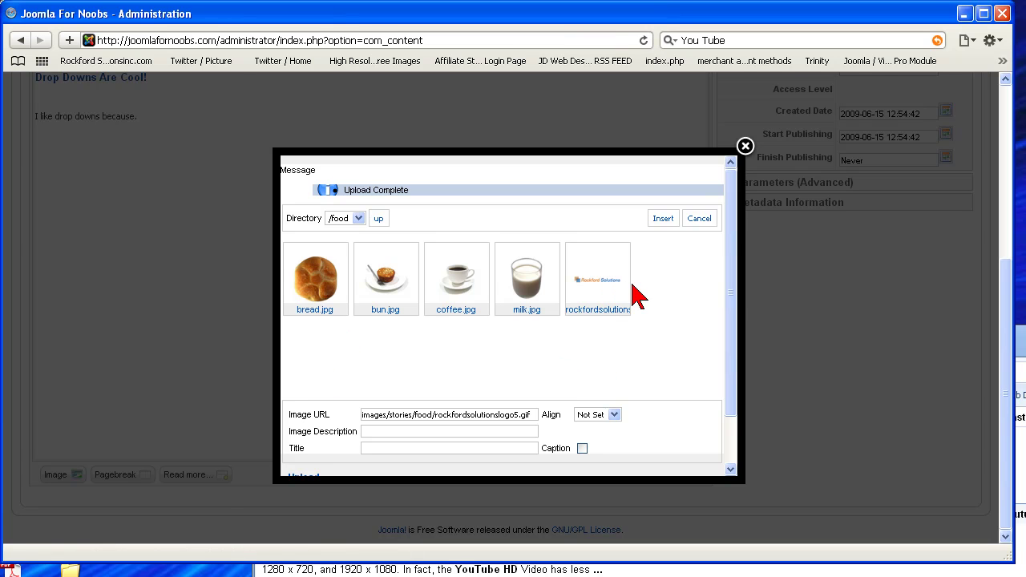
Set the image description to 'logo' and the title to 'Rockford Solutions'
{"action": "left_click", "coordinate": [395, 433]}
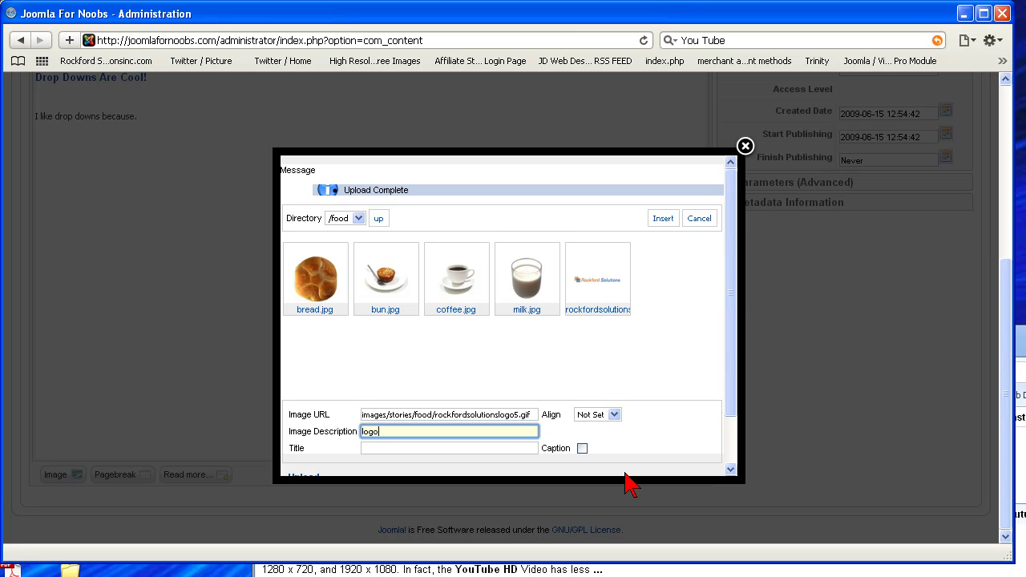
{"action": "left_click", "coordinate": [378, 448]}
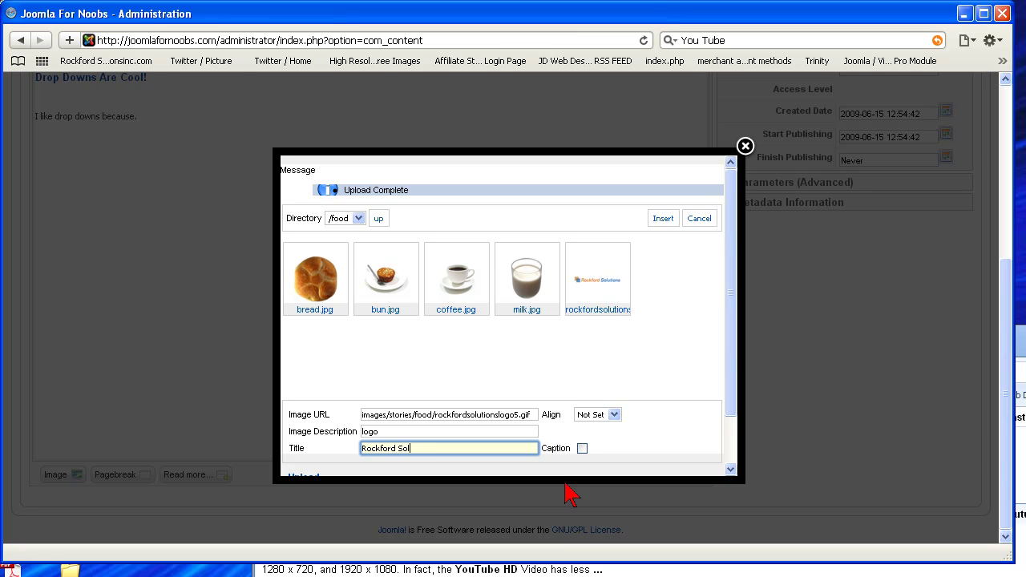
{"action": "left_click", "coordinate": [633, 341]}
Insert the logo below the heading, select it, and open its CSS style settings
{"action": "left_click", "coordinate": [668, 218]}
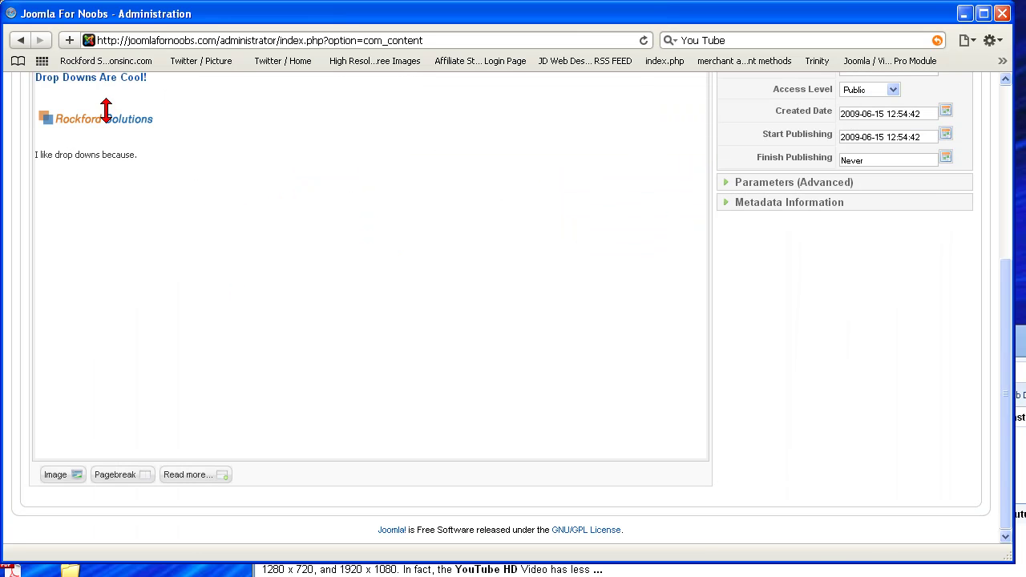
{"action": "scroll", "coordinate": [382, 256], "scroll_direction": "up", "scroll_amount": 5}
{"action": "scroll", "coordinate": [168, 344], "scroll_direction": "down", "scroll_amount": 2}
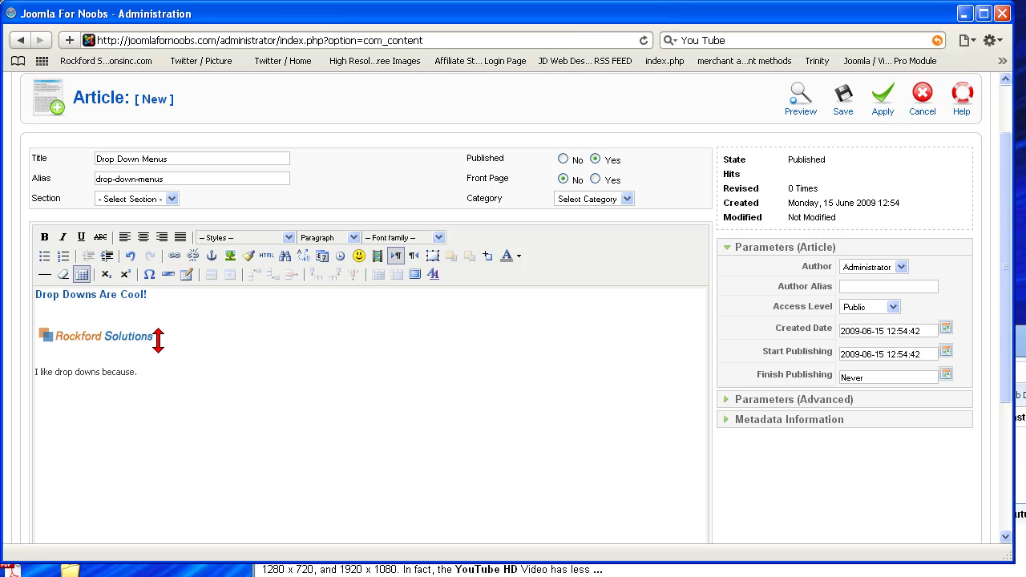
{"action": "mouse_move", "coordinate": [144, 339]}
{"action": "left_mouse_down"}
{"action": "mouse_move", "coordinate": [91, 337]}
{"action": "mouse_move", "coordinate": [146, 329]}
{"action": "left_mouse_up"}
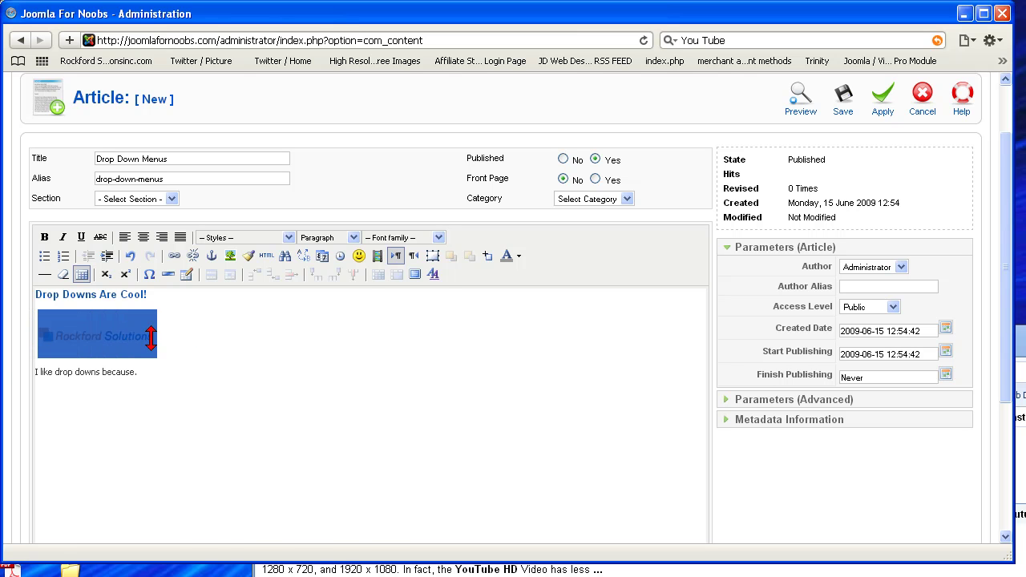
{"action": "left_click", "coordinate": [433, 275]}
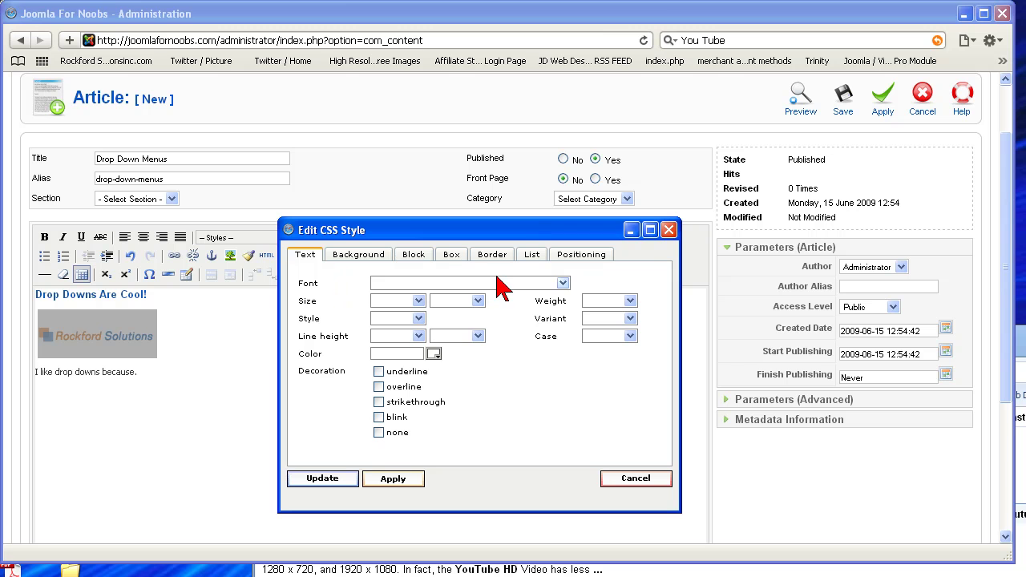
In the Box settings, set Float to left and margin to 5, then apply and update
{"action": "left_click", "coordinate": [450, 258]}
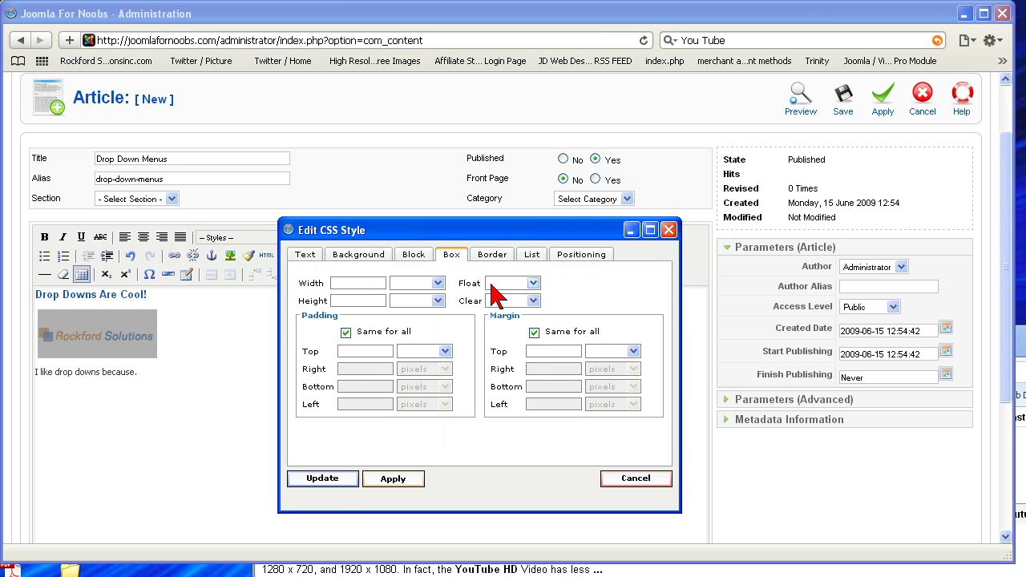
{"action": "left_click", "coordinate": [533, 283]}
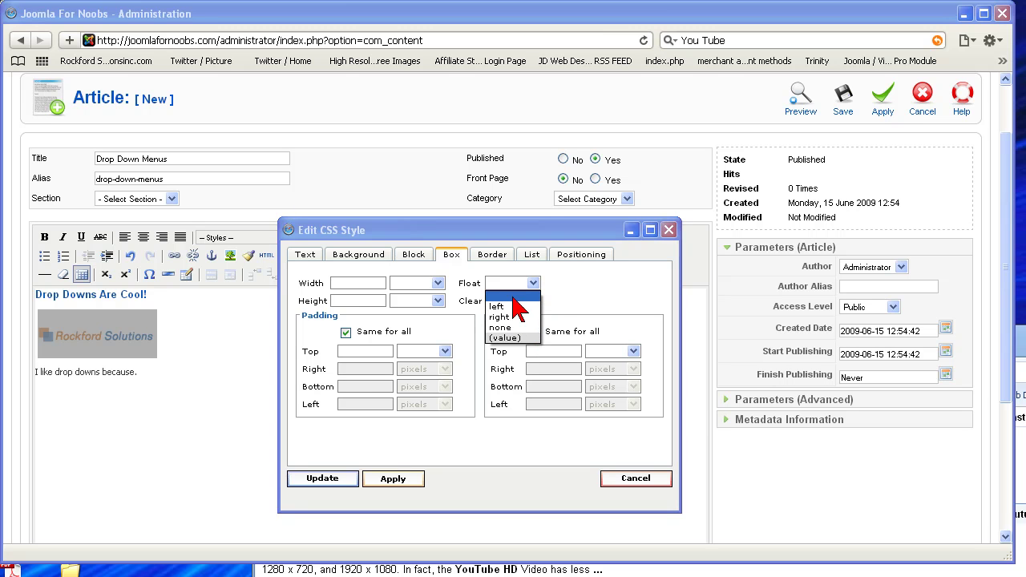
{"action": "left_click", "coordinate": [508, 303]}
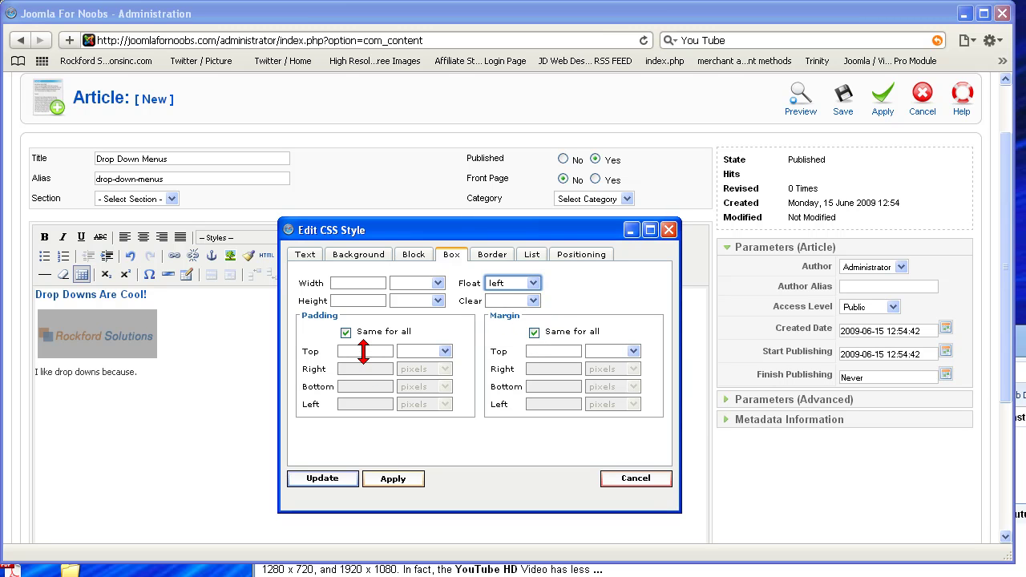
{"action": "left_click", "coordinate": [363, 351]}
{"action": "left_click", "coordinate": [535, 350]}
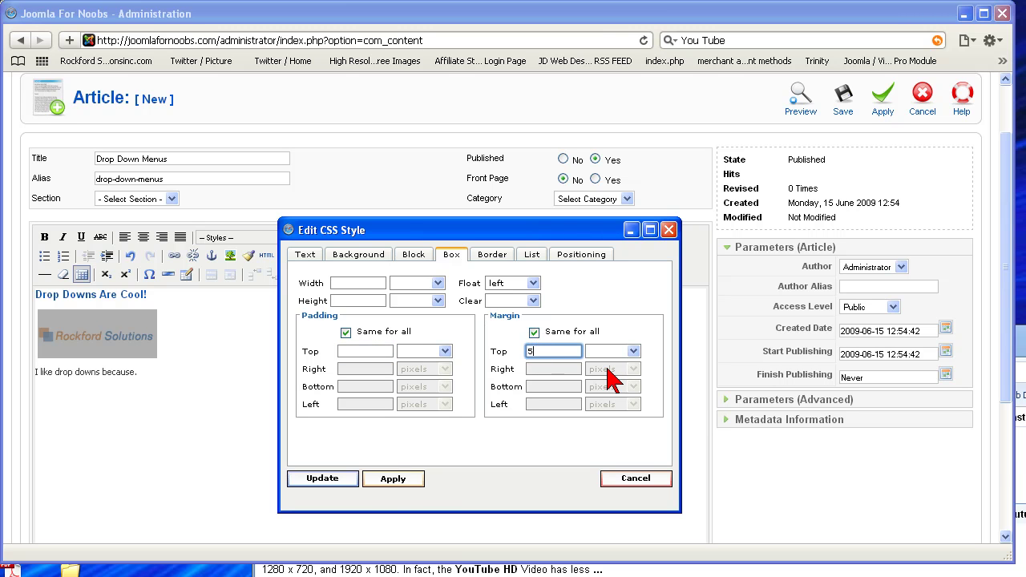
{"action": "left_click", "coordinate": [405, 482]}
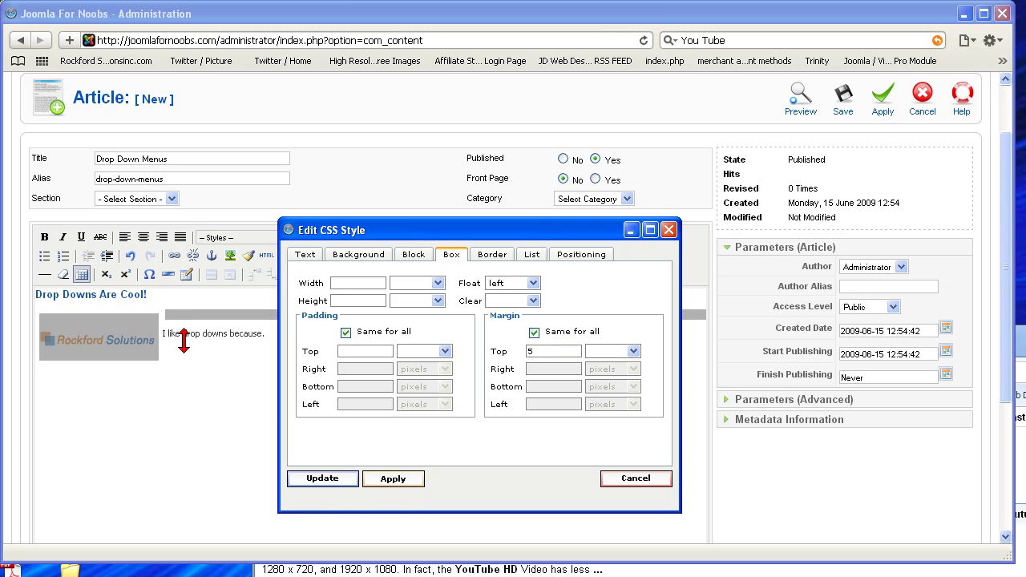
{"action": "left_click", "coordinate": [344, 481]}
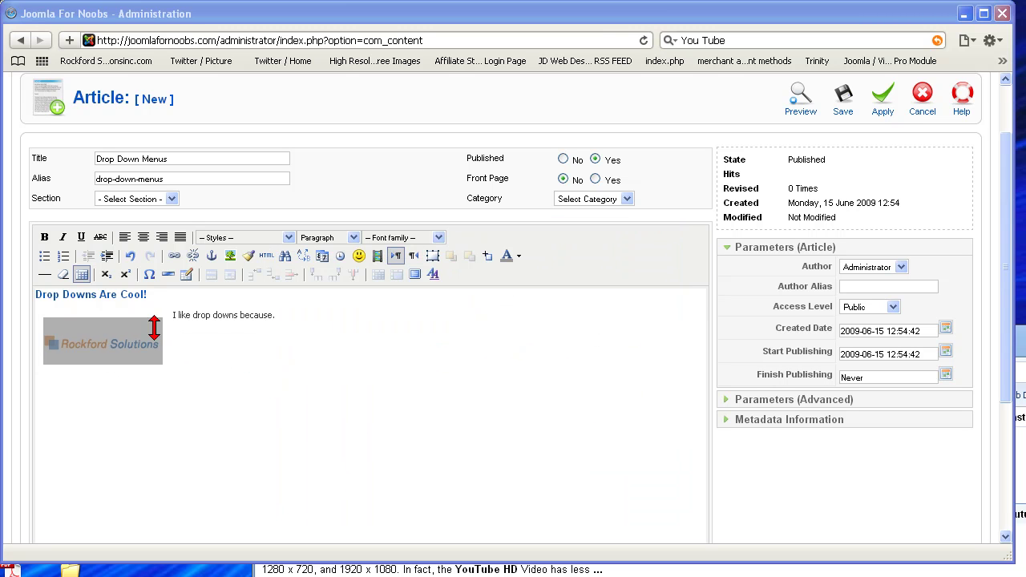
Deselect the logo and expand the Metadata Information section
{"action": "left_click", "coordinate": [138, 413]}
{"action": "left_click", "coordinate": [243, 345]}
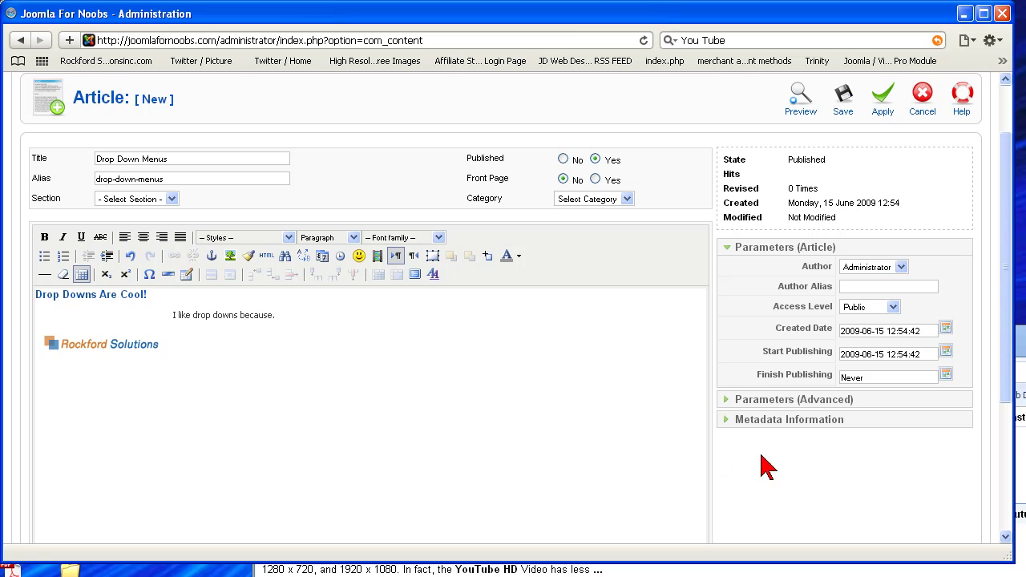
{"action": "left_click", "coordinate": [773, 419]}
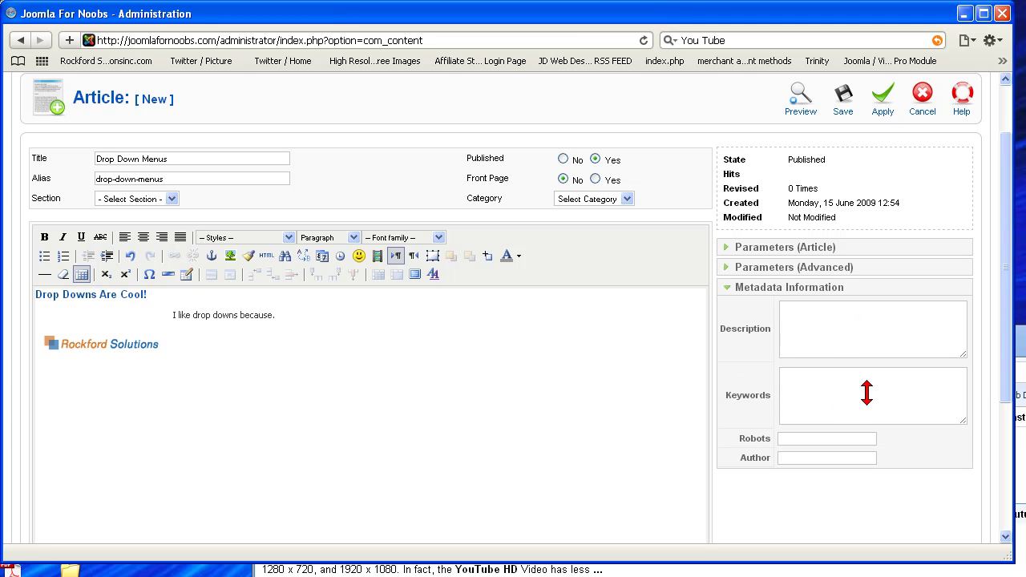
Look through the Parameters (Advanced) options, then switch back to Parameters (Article)
{"action": "left_click", "coordinate": [763, 270]}
{"action": "scroll", "coordinate": [898, 447], "scroll_direction": "down", "scroll_amount": 4}
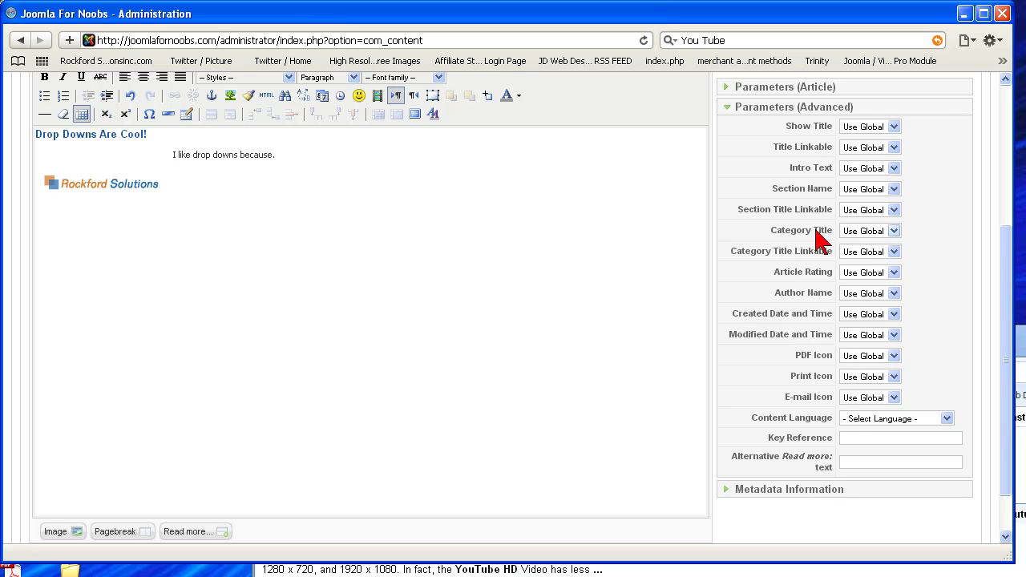
{"action": "mouse_move", "coordinate": [758, 338]}
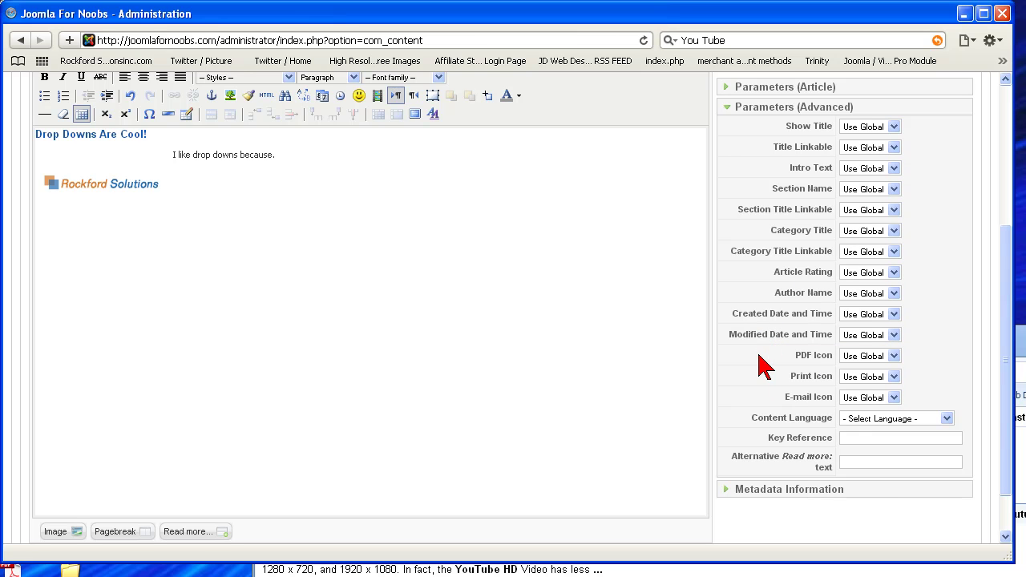
{"action": "scroll", "coordinate": [767, 394], "scroll_direction": "up", "scroll_amount": 4}
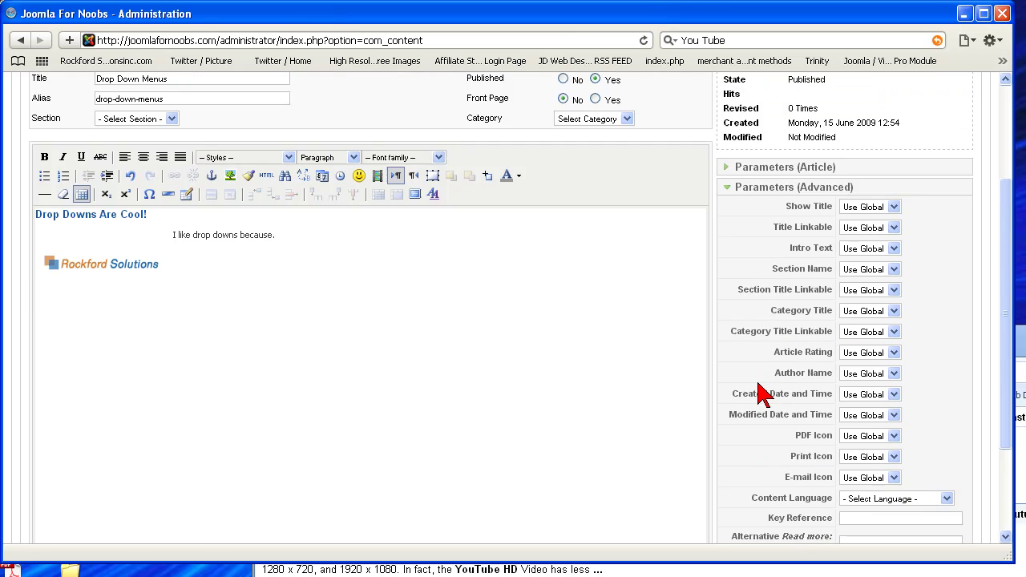
{"action": "left_click", "coordinate": [750, 251]}
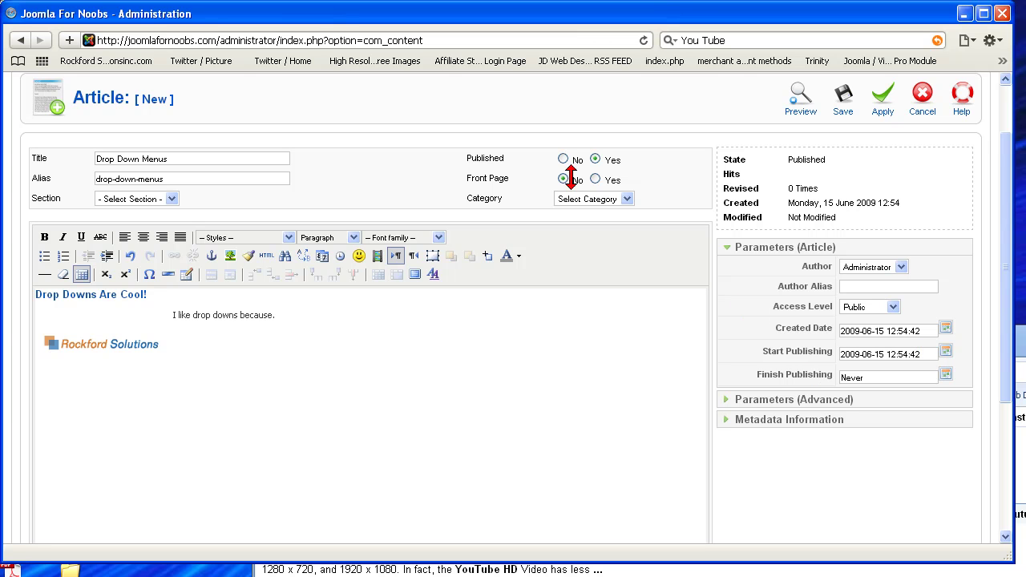
Set Front Page to Yes and attempt a save, dismissing the missing-section warning
{"action": "left_click", "coordinate": [595, 179]}
{"action": "left_click", "coordinate": [852, 117]}
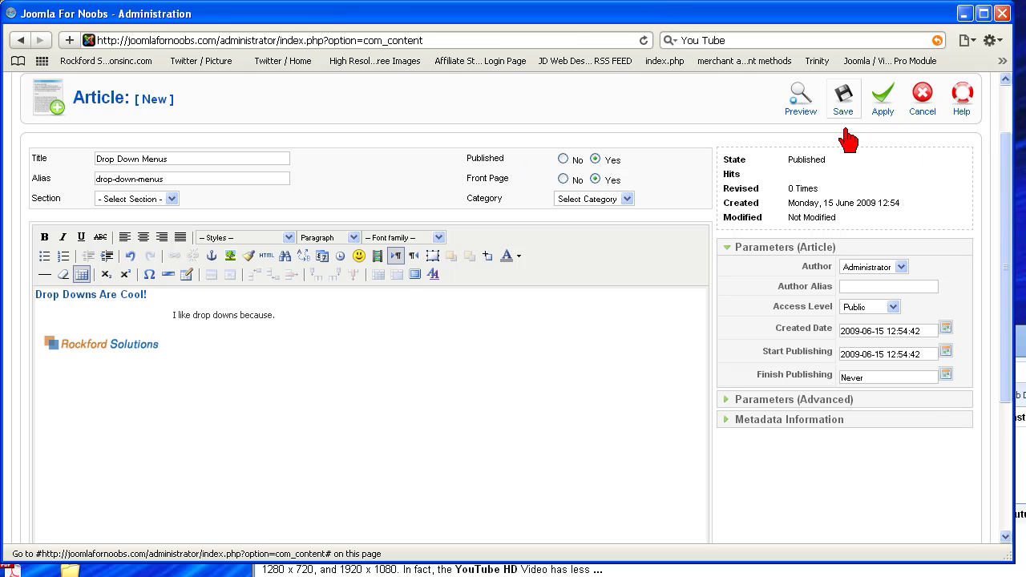
{"action": "left_click", "coordinate": [649, 335]}
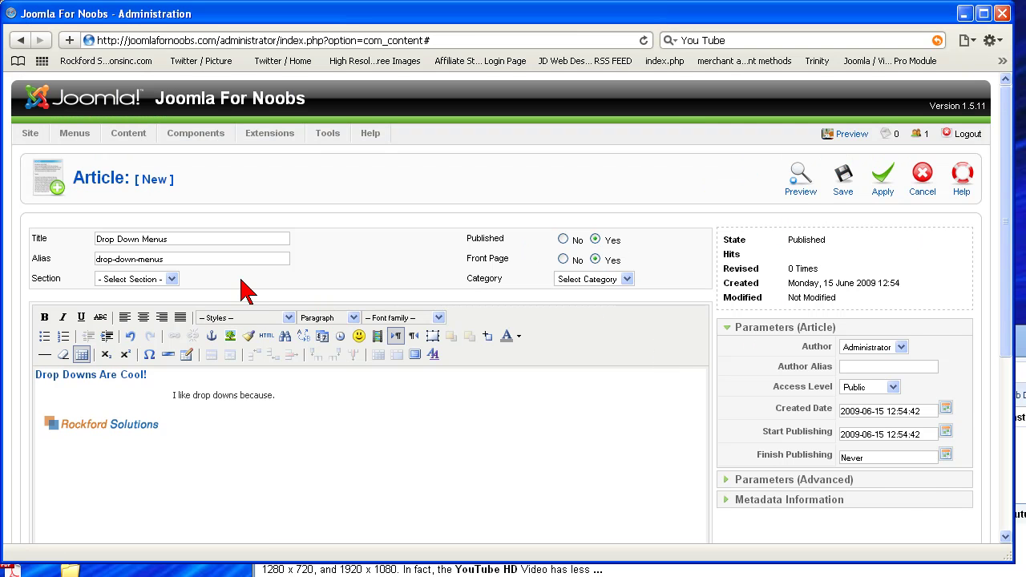
File the article under Section Joomla Basics, Category Menus, save it, and preview the live site
{"action": "left_click", "coordinate": [172, 279]}
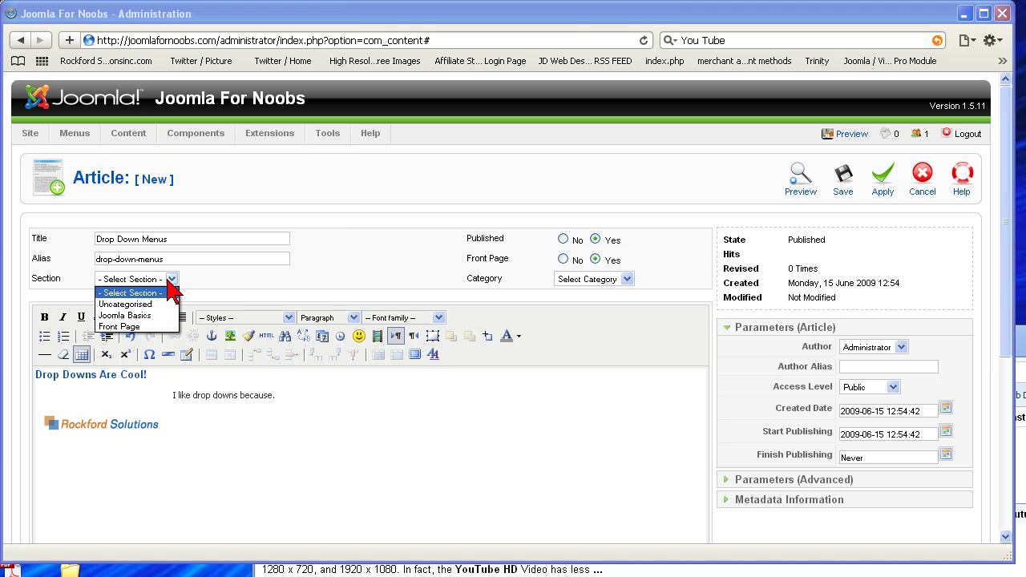
{"action": "left_click", "coordinate": [145, 317]}
{"action": "left_click", "coordinate": [630, 282]}
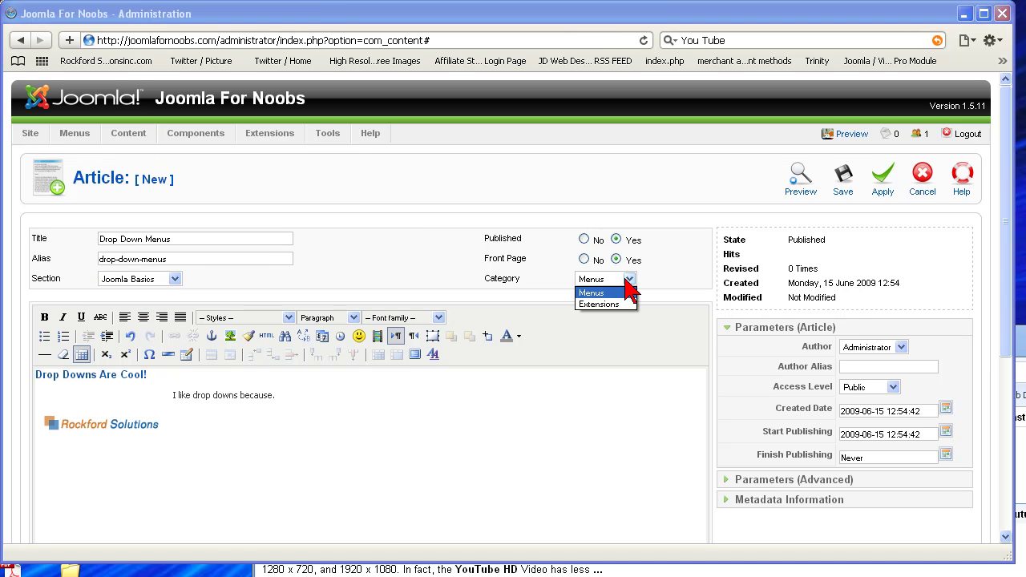
{"action": "left_click", "coordinate": [609, 290]}
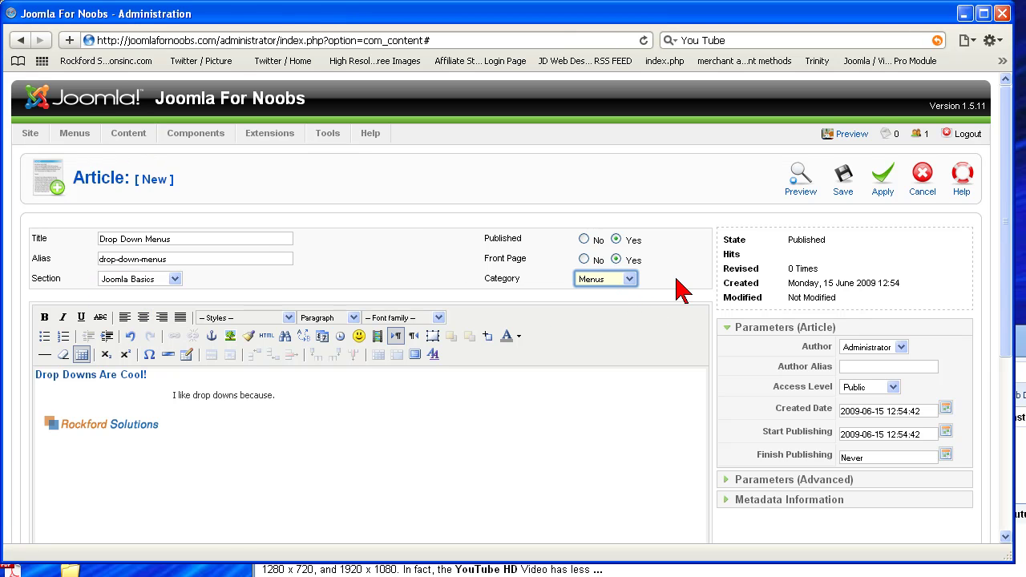
{"action": "left_click", "coordinate": [846, 182]}
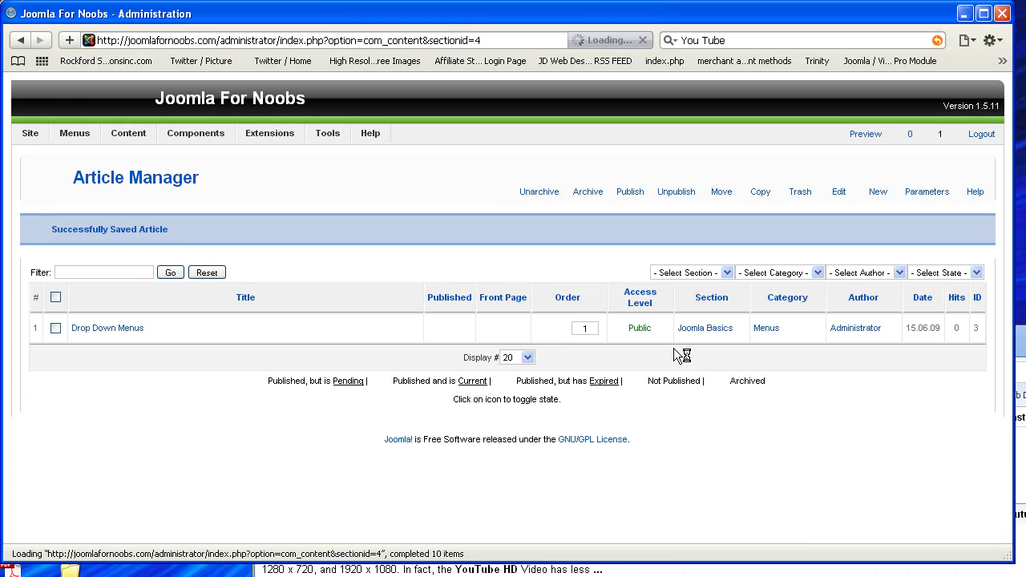
{"action": "left_click", "coordinate": [866, 134]}
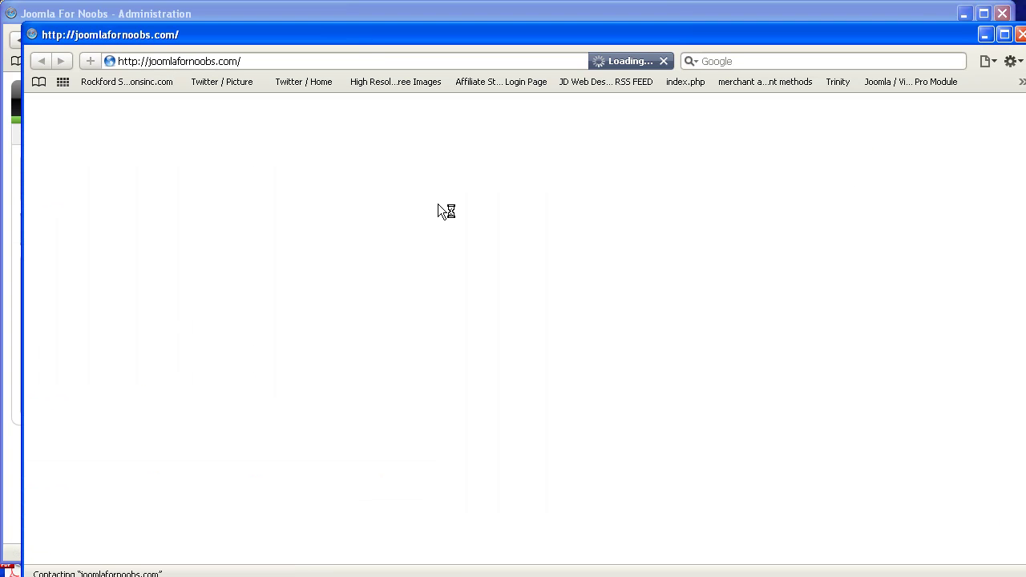